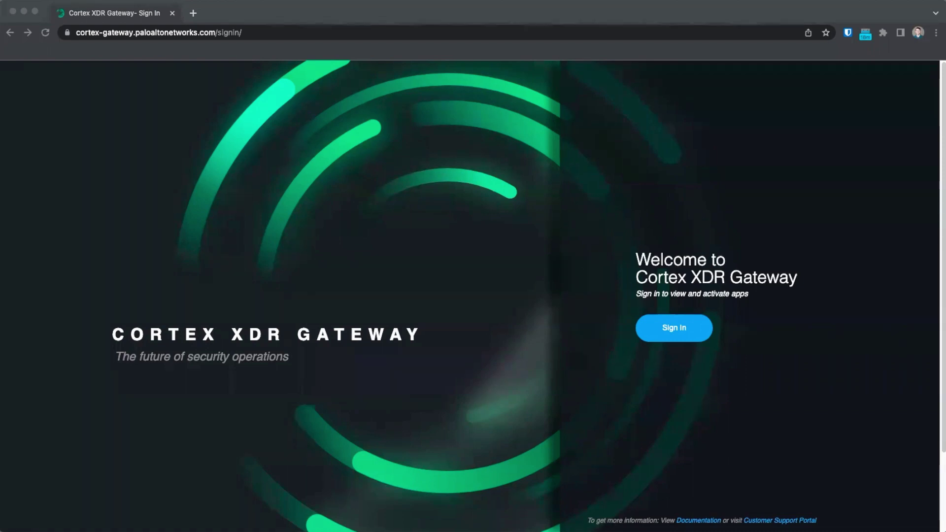
# - Sign in through Palo Alto Networks SSO with the account's username and password
pyautogui.click(673, 327)
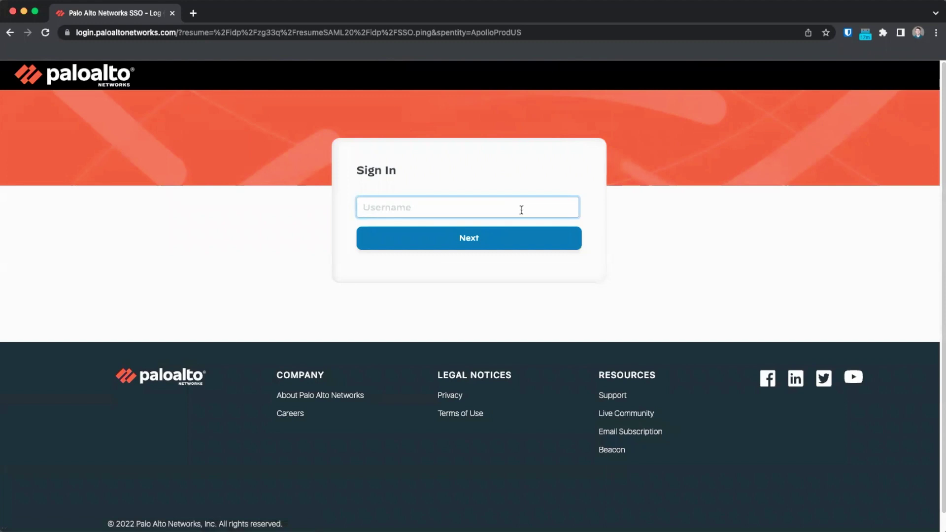
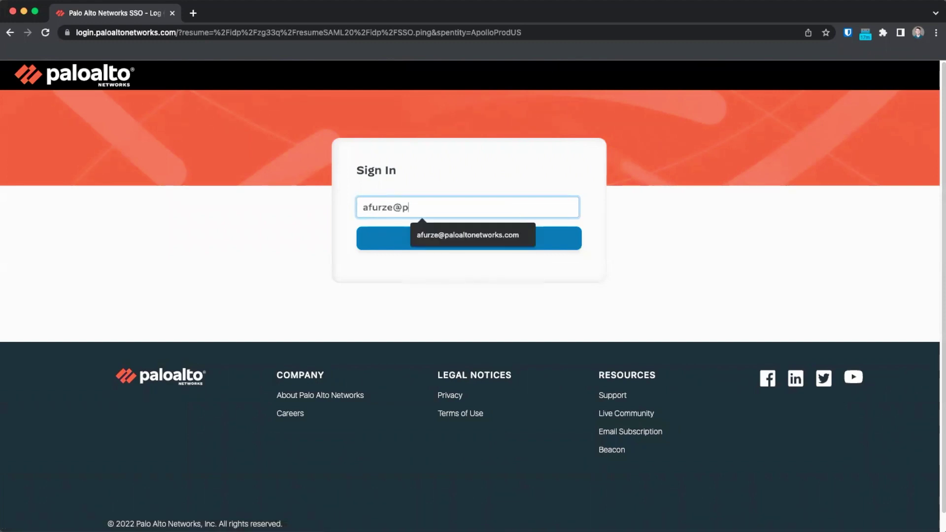
pyautogui.press('Return')
pyautogui.write('•••••')
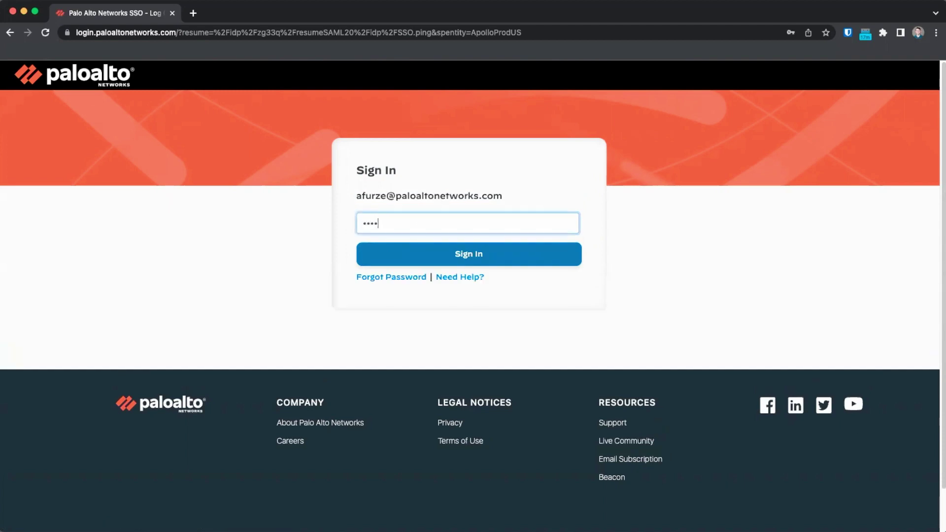
pyautogui.write('•••••••••••')
pyautogui.press('Return')
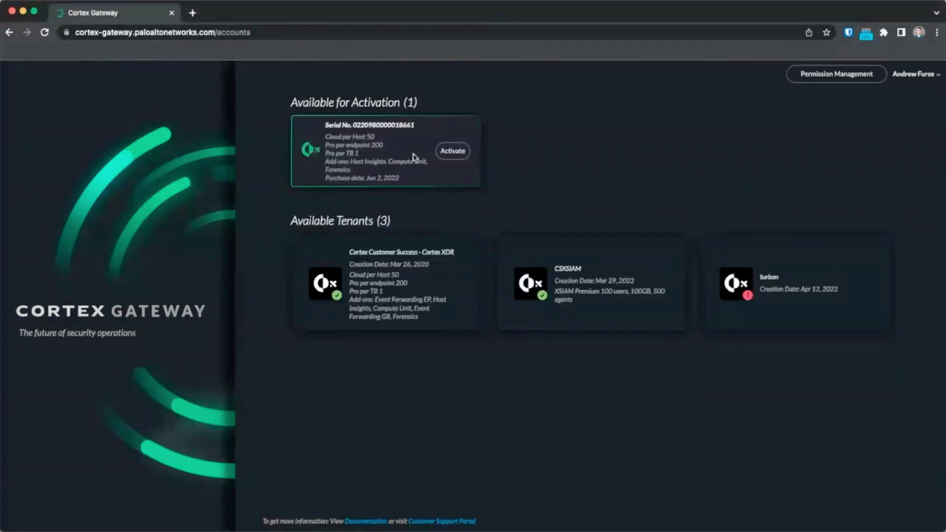
# - Start activating the pending serial, then review the account's NGFW and Cortex XDR groups
pyautogui.click(453, 152)
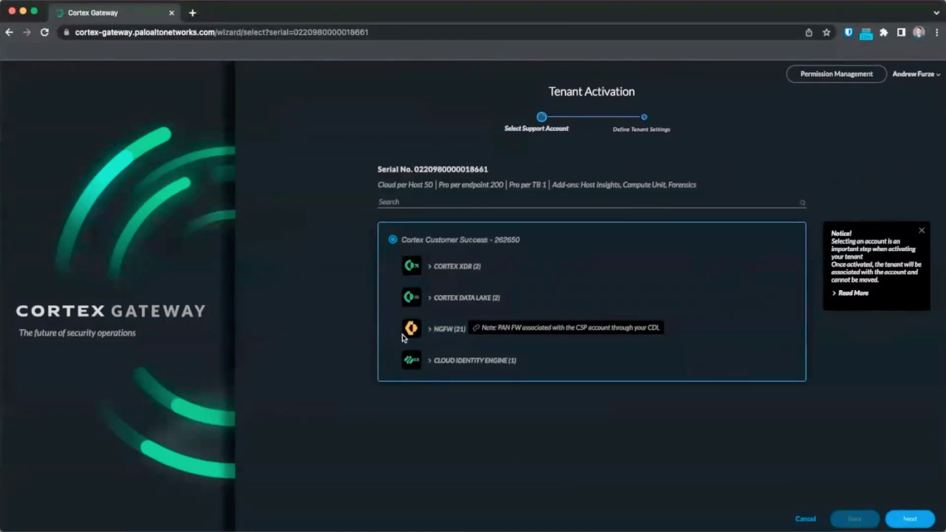
pyautogui.click(441, 334)
pyautogui.click(441, 334)
pyautogui.click(446, 266)
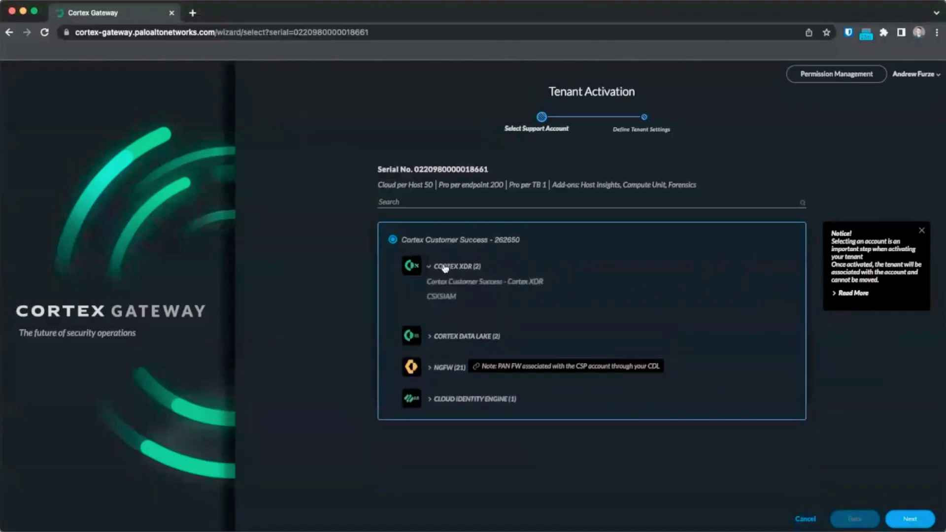
pyautogui.click(446, 266)
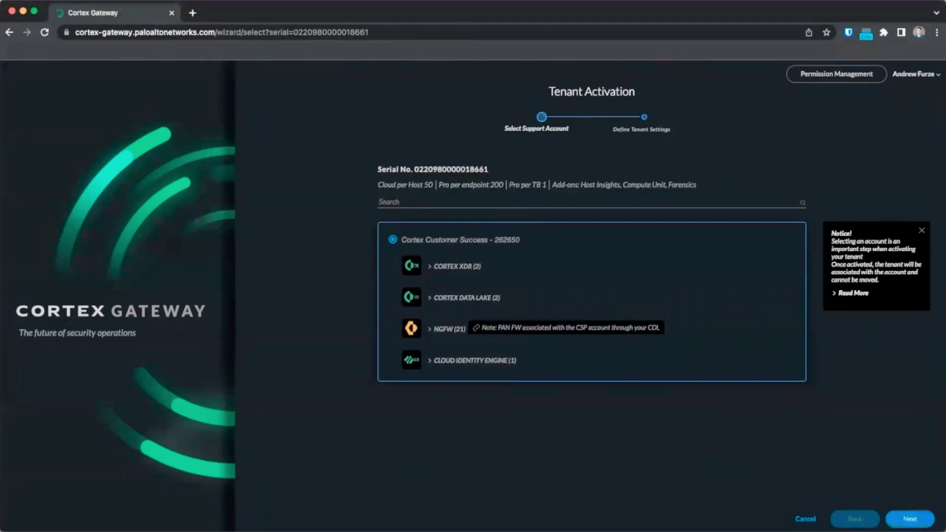
# - Name the tenant cs-demo-tenant and set its region to United States - Americas
pyautogui.click(910, 519)
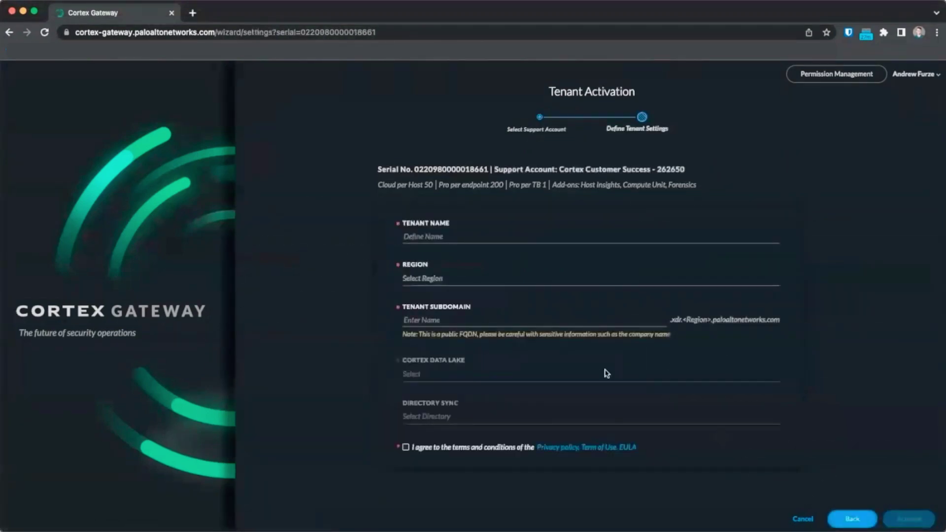
pyautogui.click(451, 236)
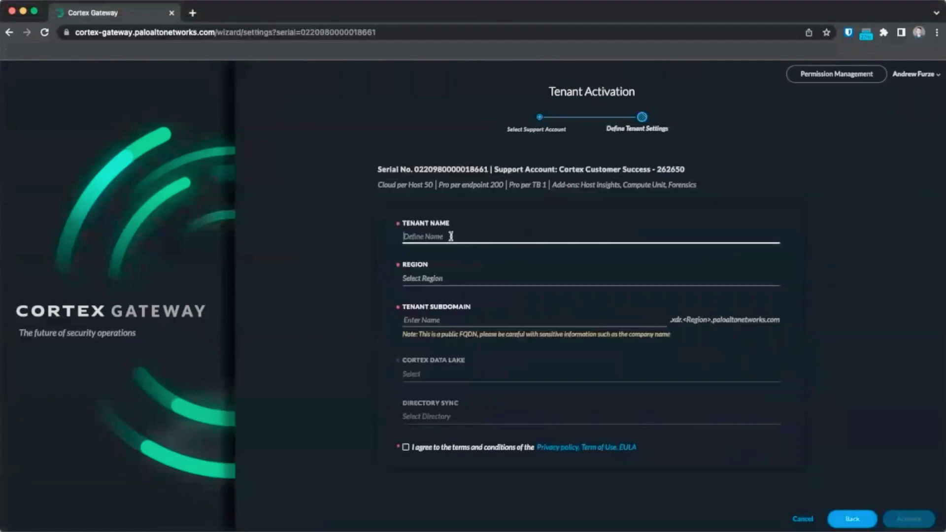
pyautogui.write('cs-demo-tenant')
pyautogui.press('Tab')
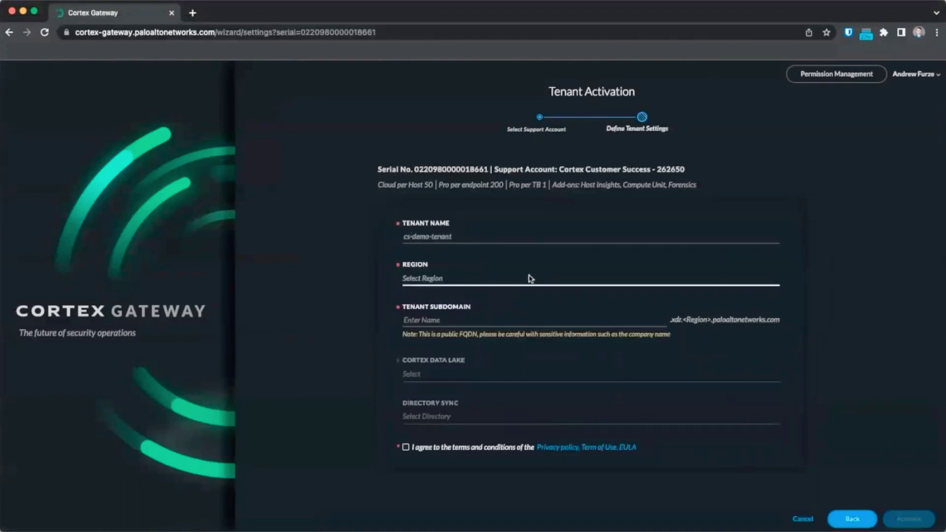
pyautogui.click(528, 281)
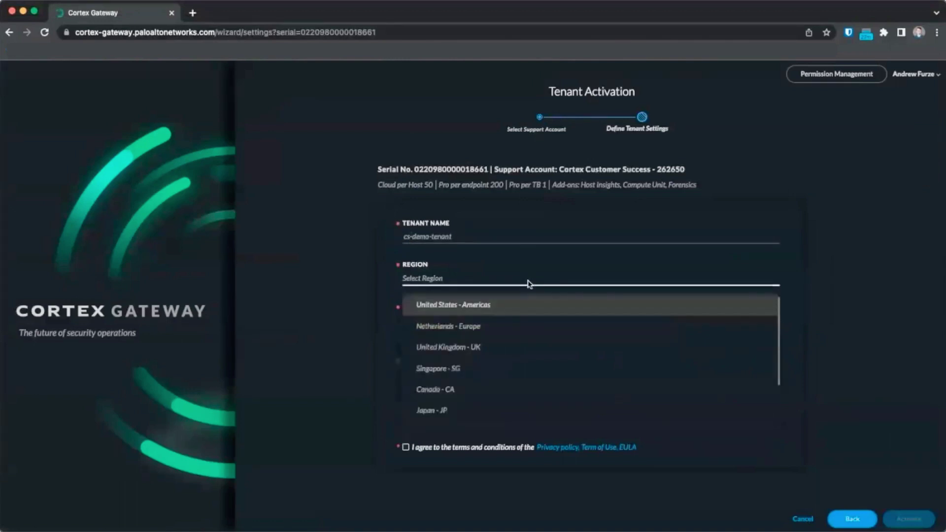
pyautogui.click(498, 309)
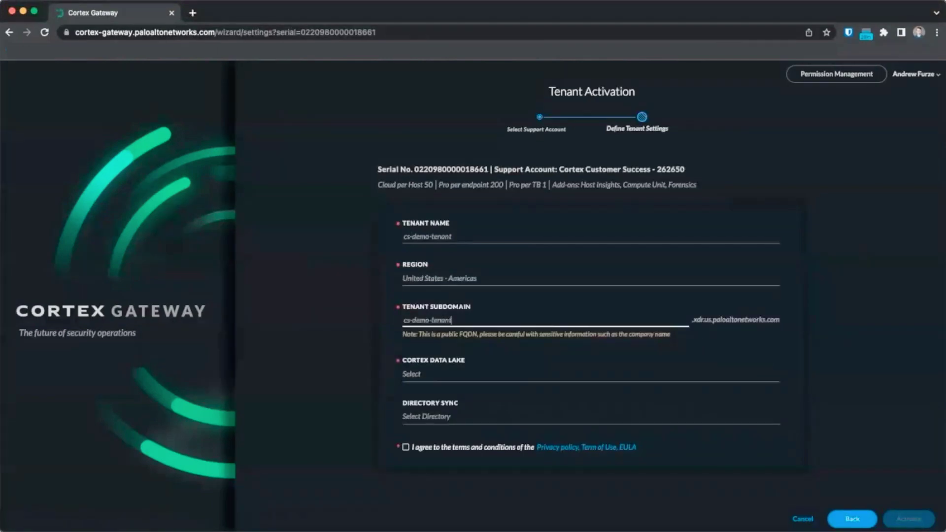
# - Choose Activate new Data Lake and agree to the terms and conditions
pyautogui.click(422, 376)
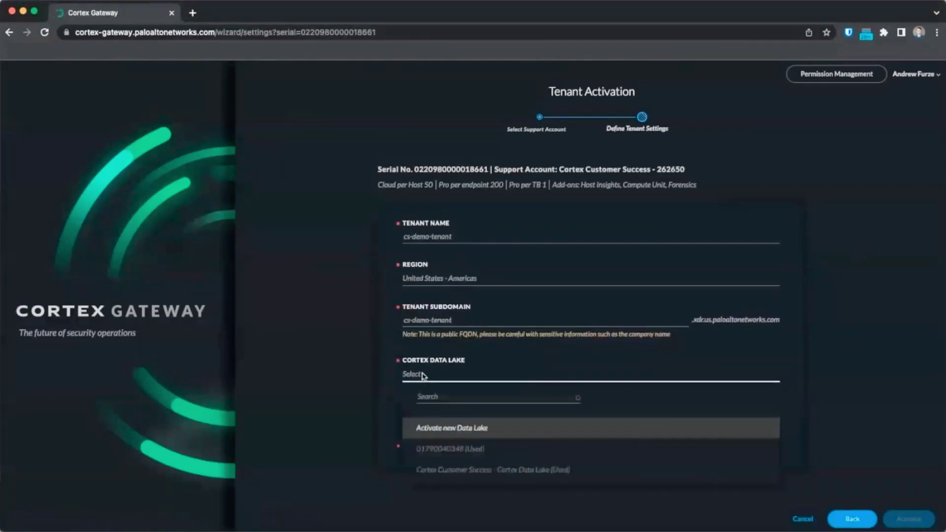
pyautogui.click(422, 376)
pyautogui.click(422, 376)
pyautogui.click(425, 376)
pyautogui.click(425, 377)
pyautogui.click(445, 426)
pyautogui.click(445, 419)
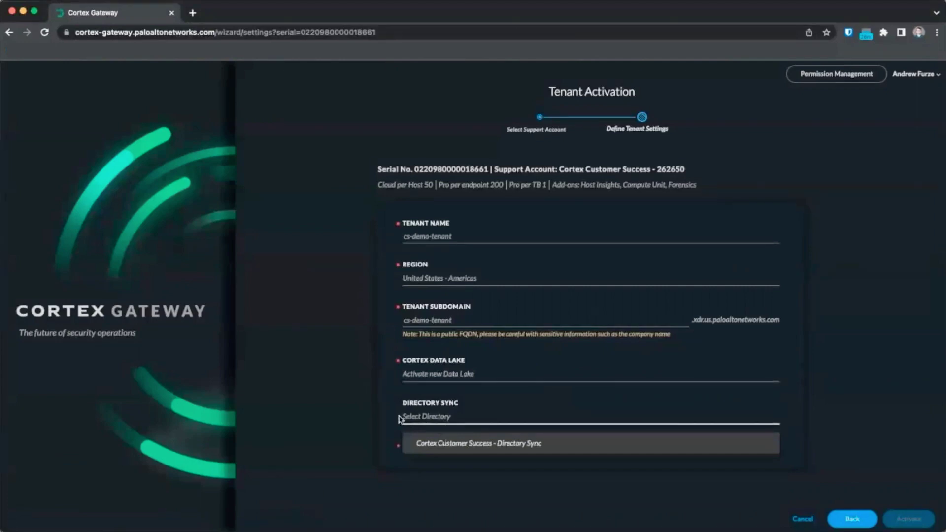
pyautogui.click(430, 448)
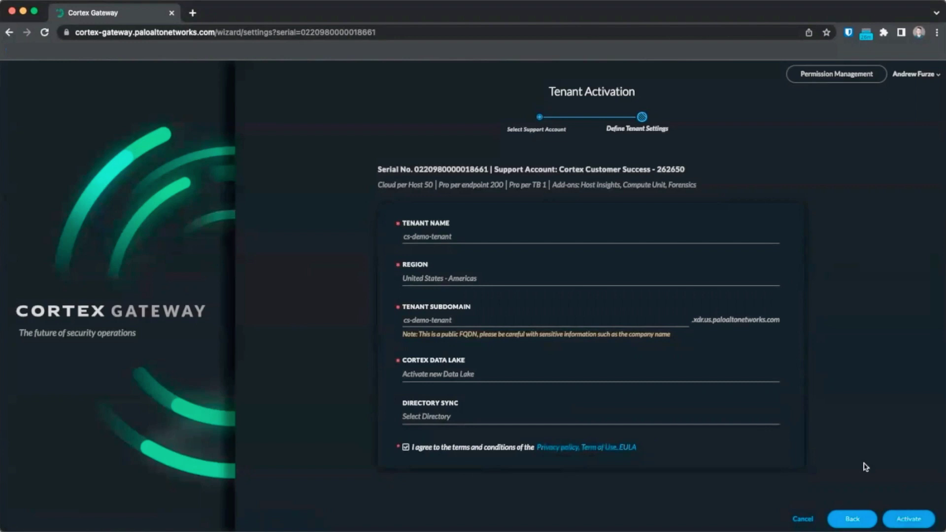
pyautogui.click(430, 449)
pyautogui.click(429, 449)
# - Submit the settings and confirm Activate Tenant in the Approval Required dialog
pyautogui.click(907, 519)
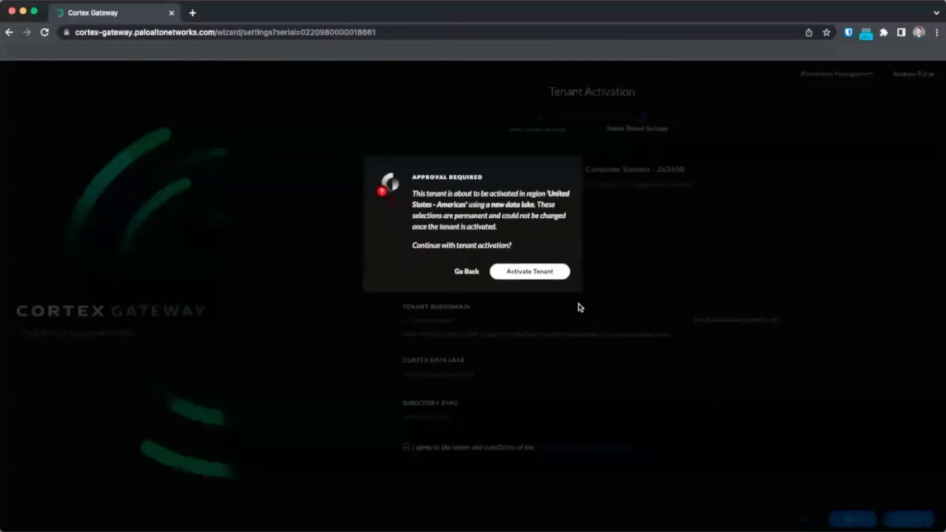
pyautogui.click(543, 272)
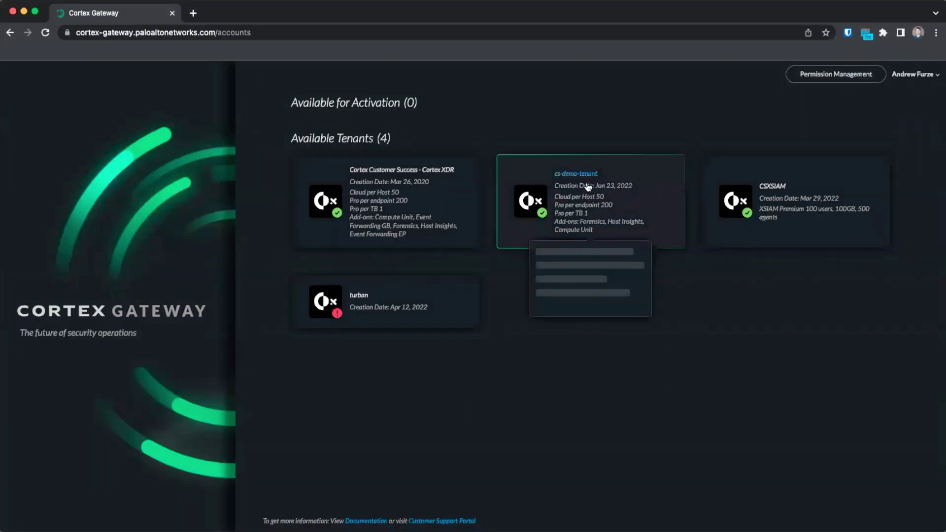
# - Open the cs-demo-tenant card to launch its Cortex XDR console in a new tab
pyautogui.click(588, 186)
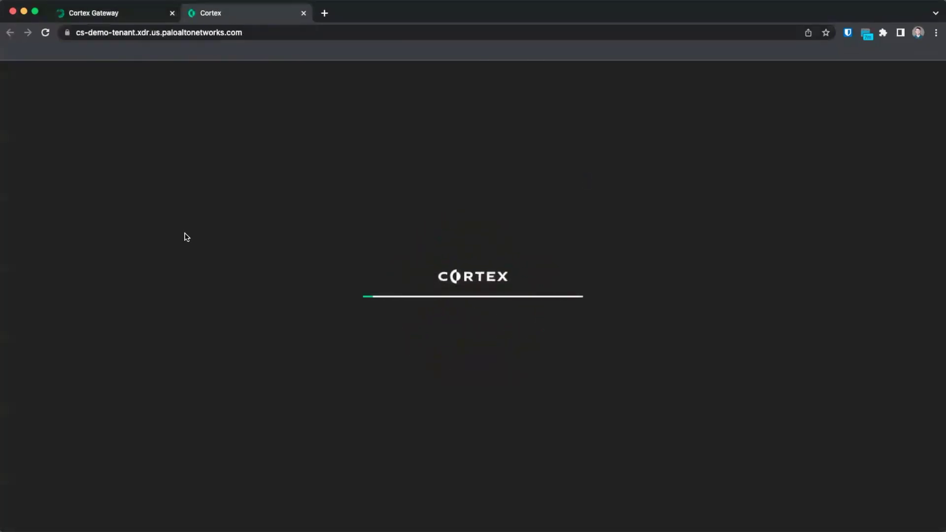